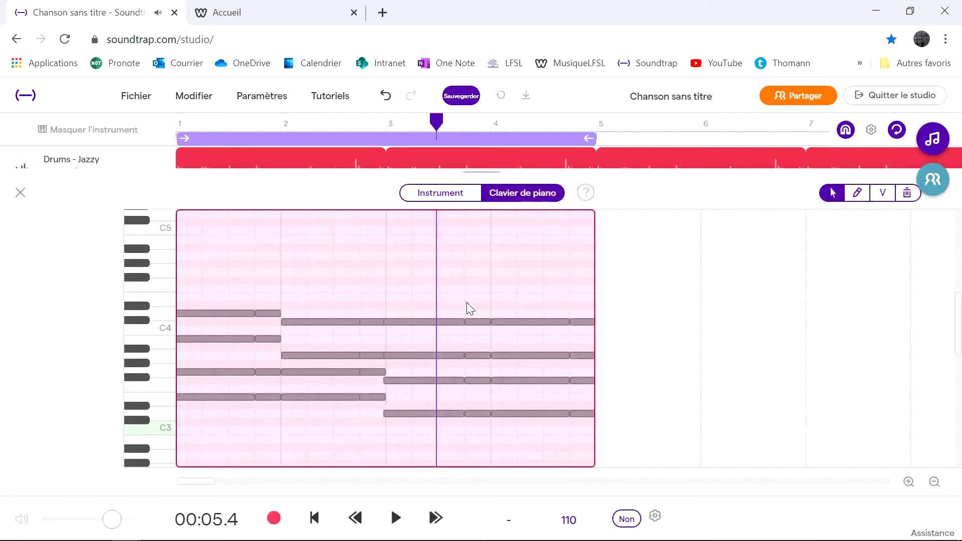
Select the short four-note chord just before bar 4, show the note velocities, and close the Grand Piano's piano roll
left_click_drag(473, 408, 474, 421)
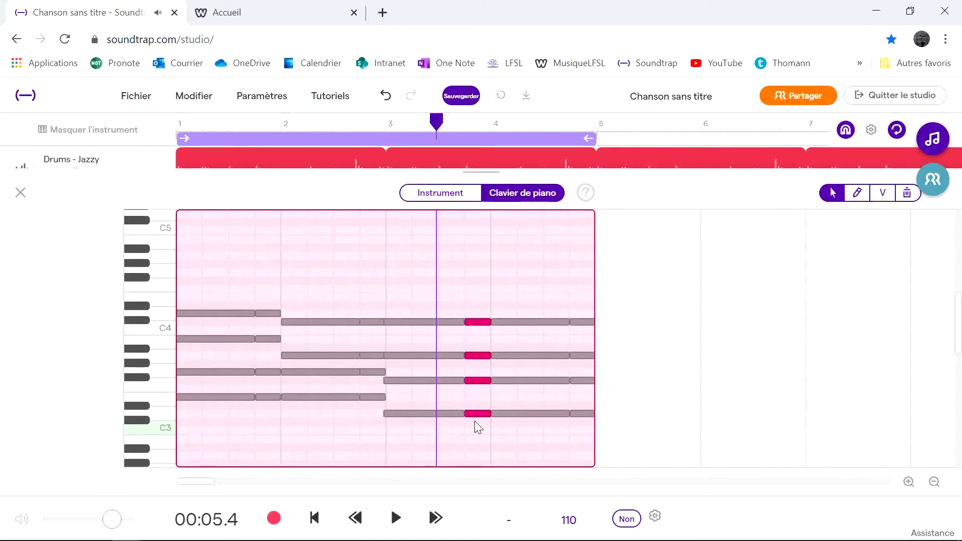
left_click(884, 195)
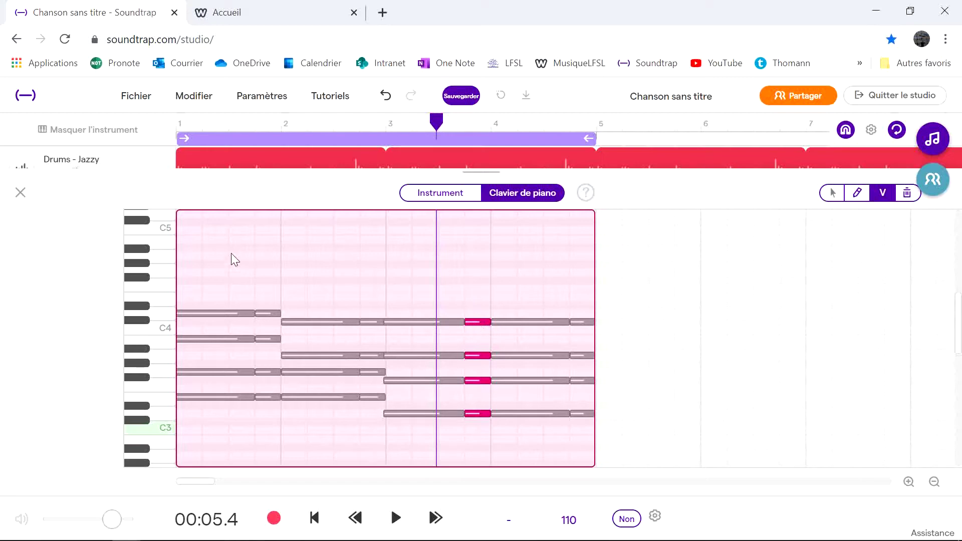
left_click(19, 197)
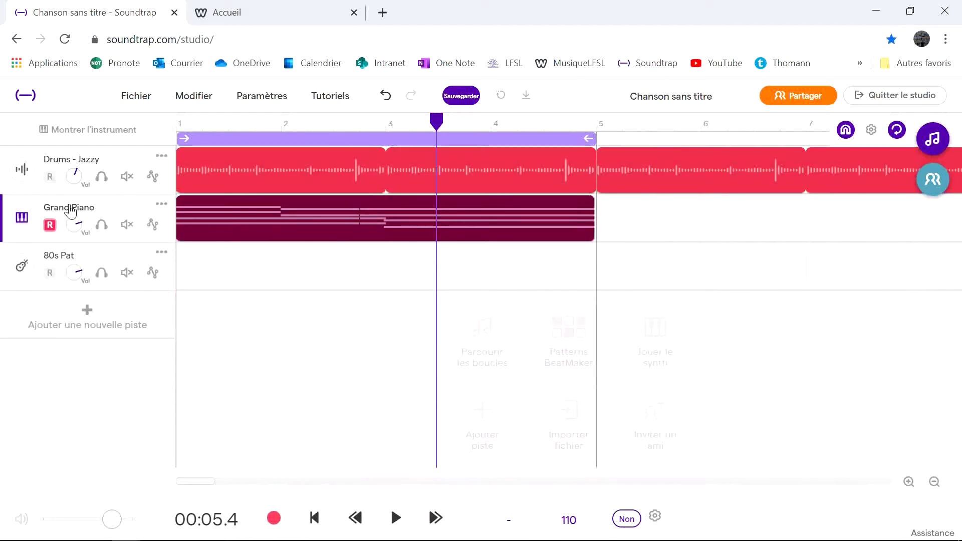
Listen to the drums and piano from near the start, and consult the D major chord table in the Word document
left_click(206, 121)
key("space")
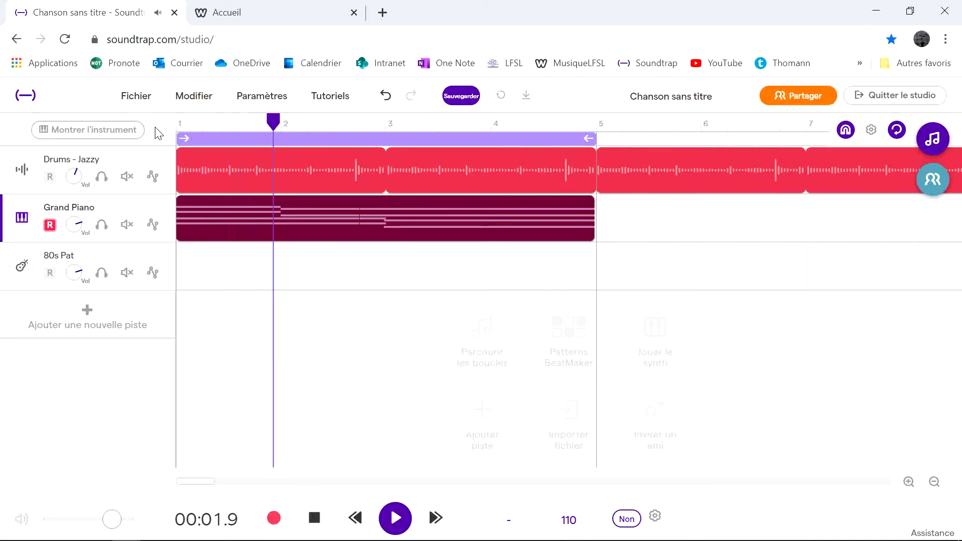
key("space")
key("alt+Tab")
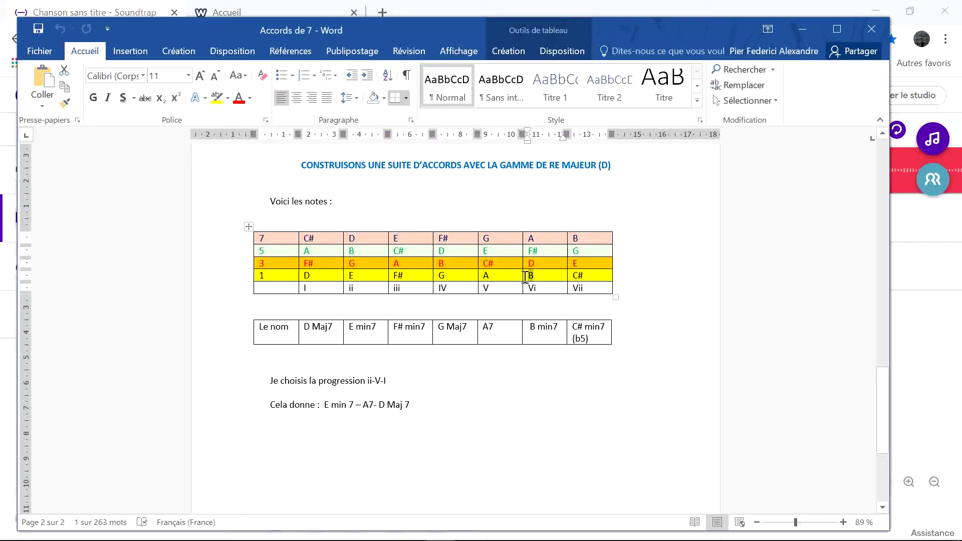
key("alt+Tab")
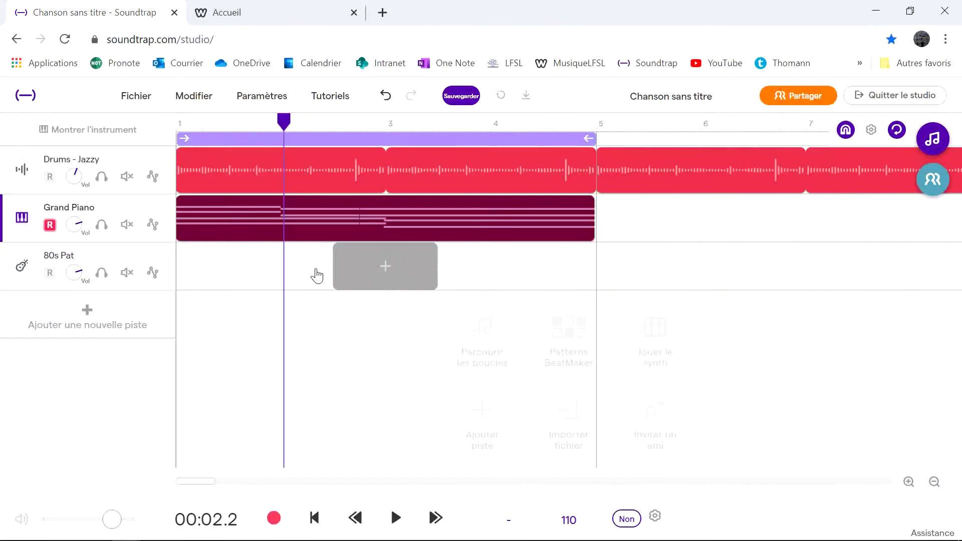
Open the 80s Pat track's instrument and try out the D major scale slowly from D4 up to D5
left_click(90, 258)
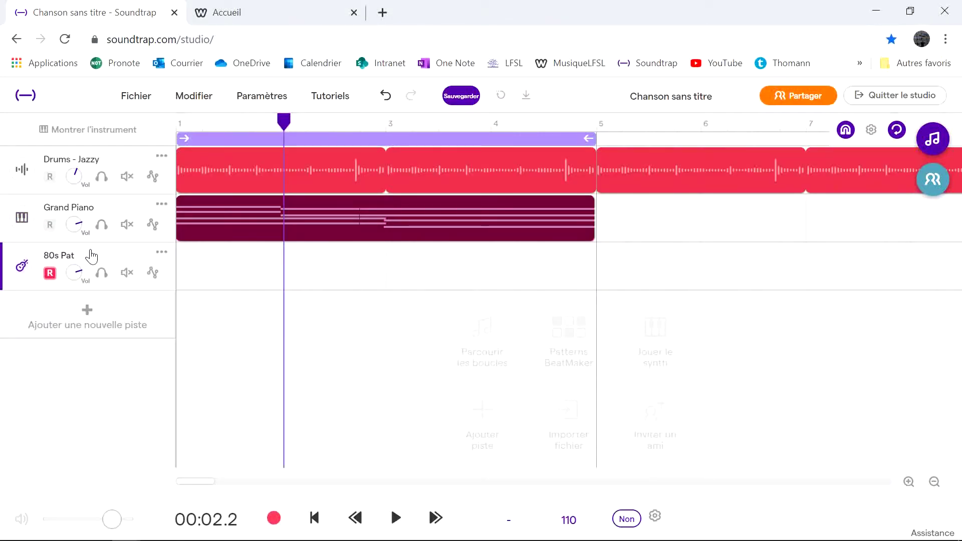
left_click(16, 272)
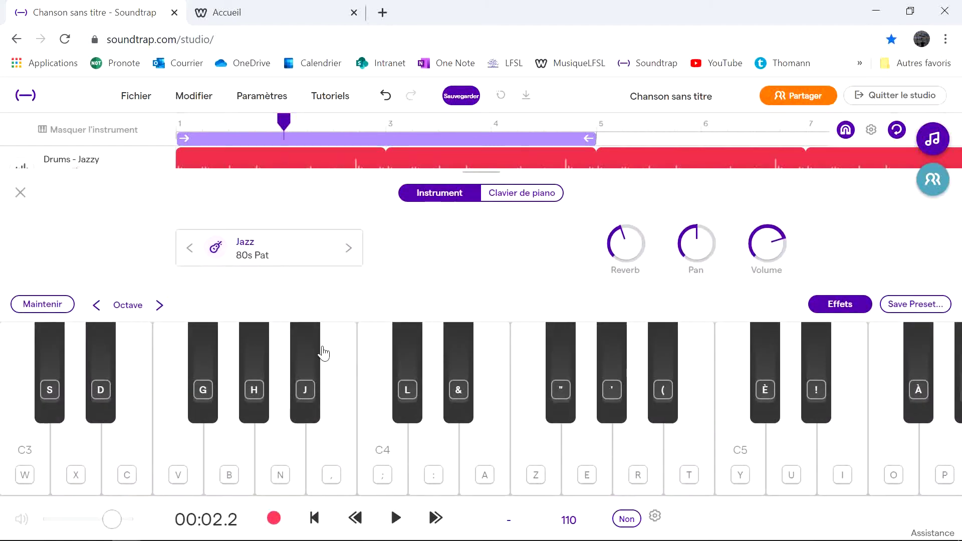
key("colon")
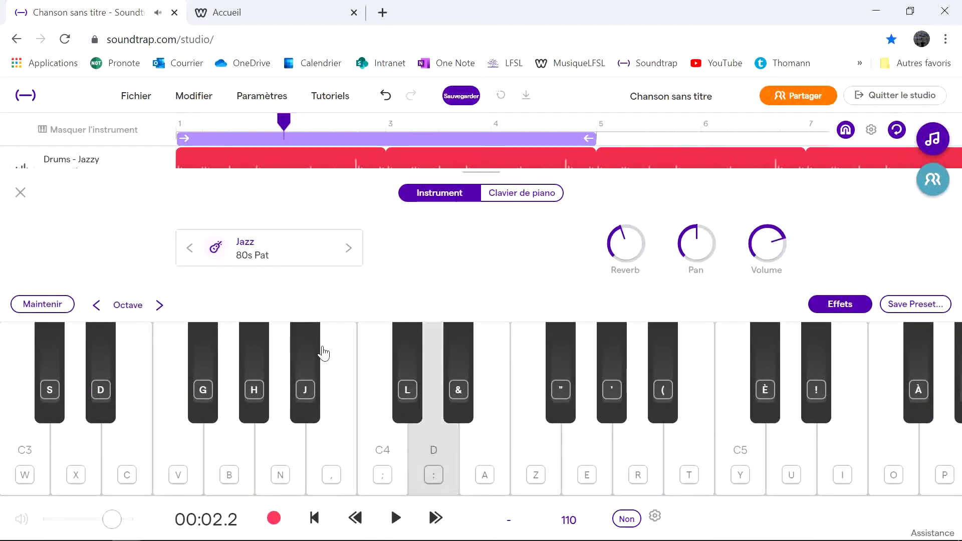
key("colon")
key("a")
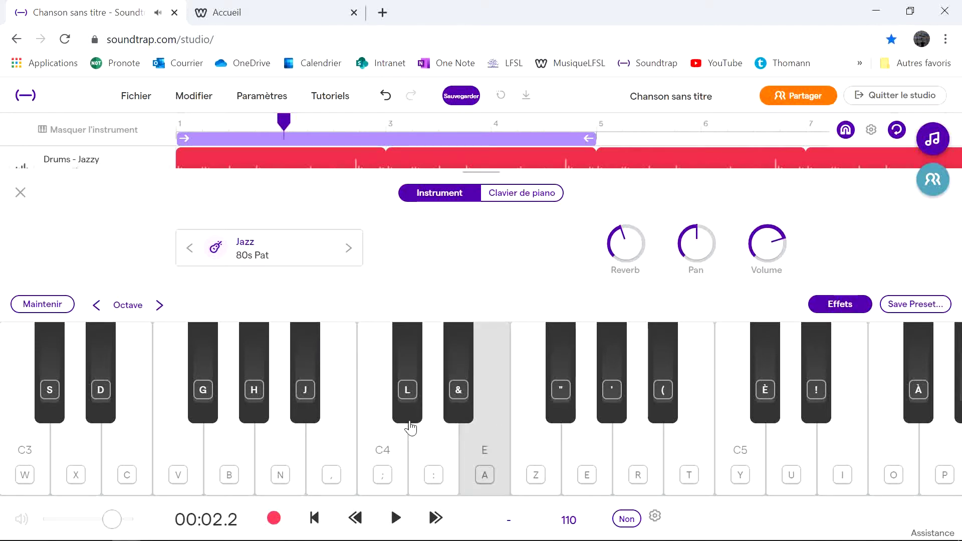
key("quotedbl")
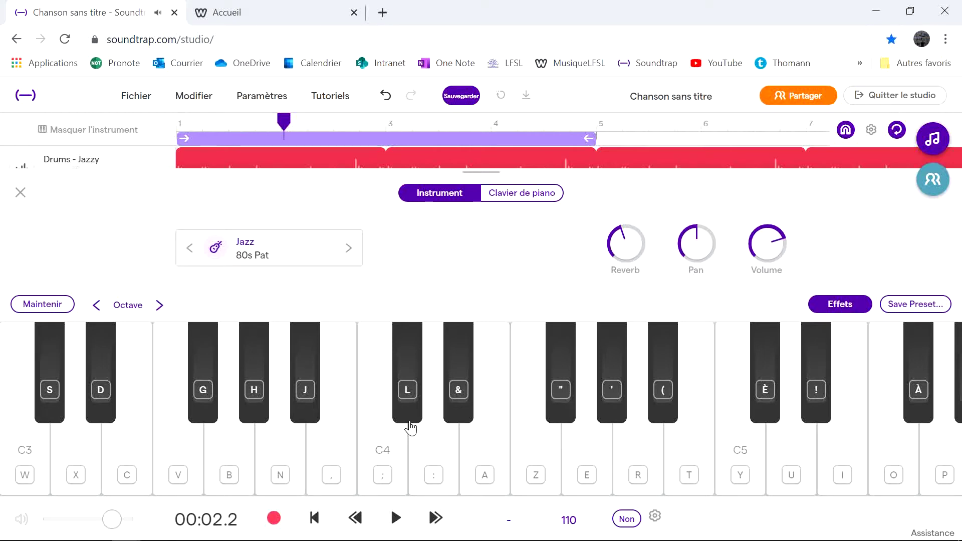
key("z")
key("colon")
key("a")
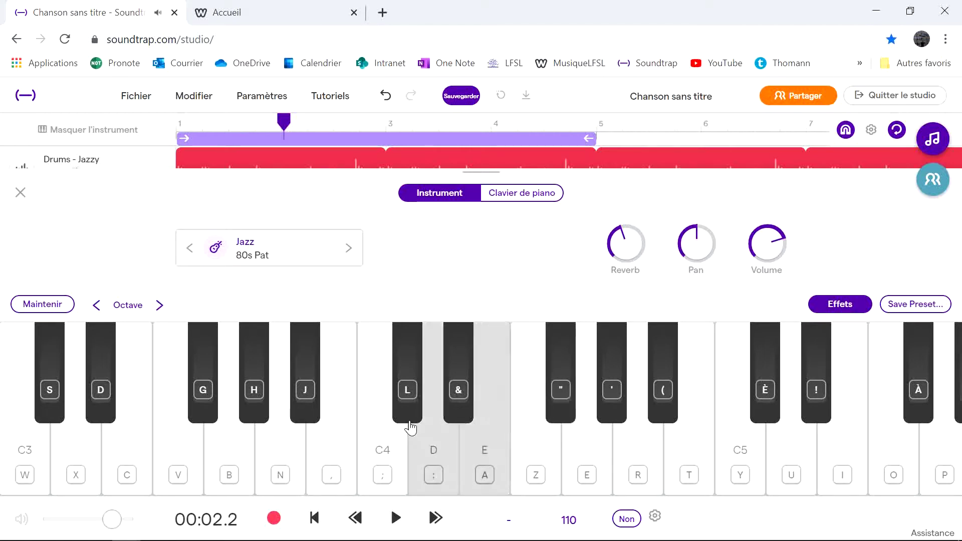
key("quotedbl")
key("e")
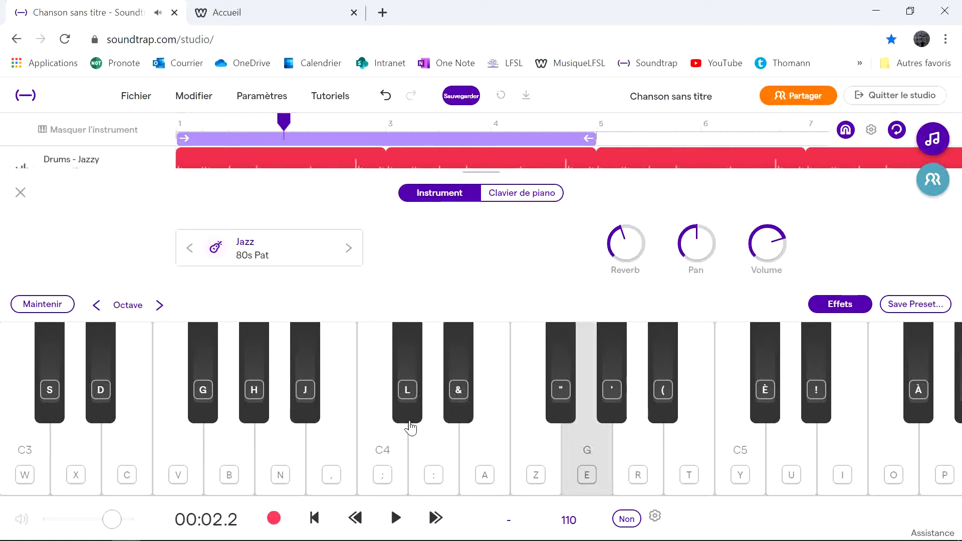
key("r")
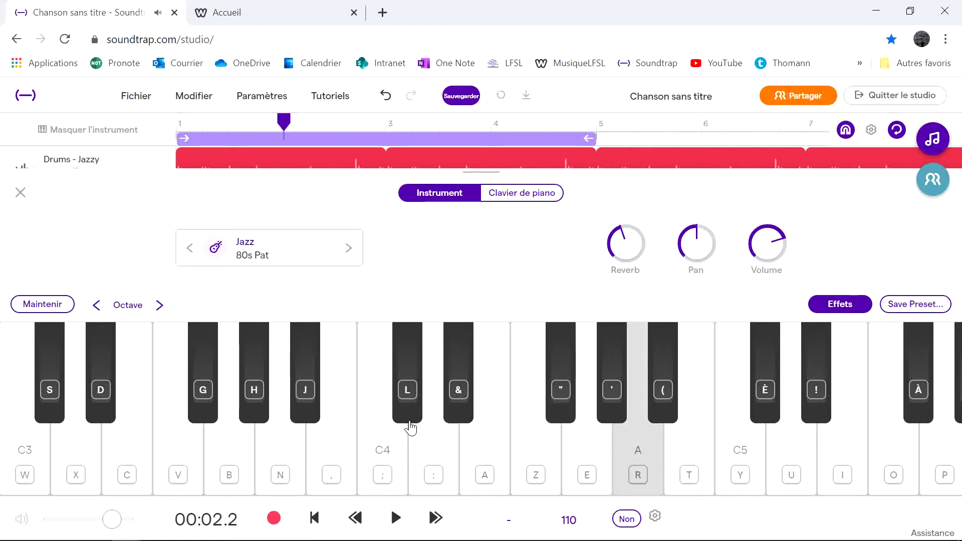
key("t")
key("egrave")
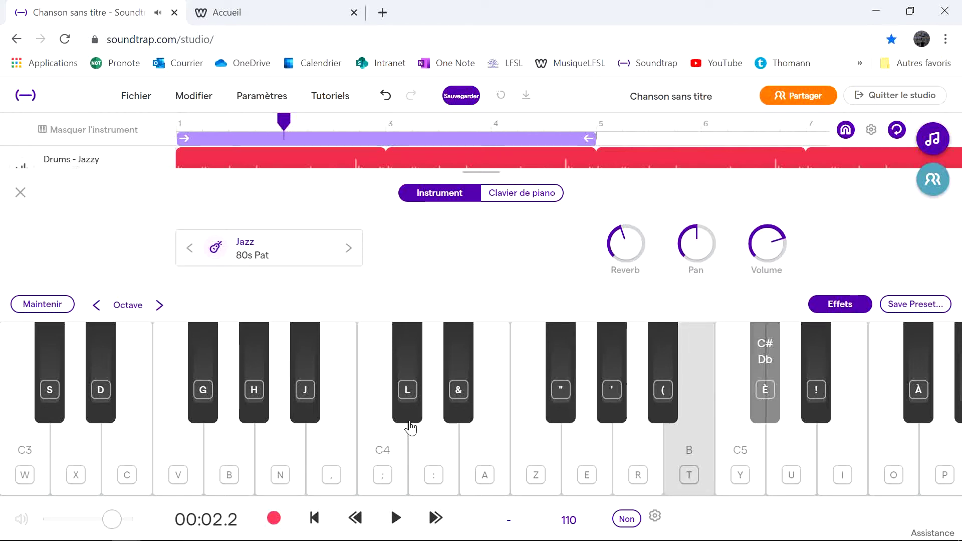
key("egrave")
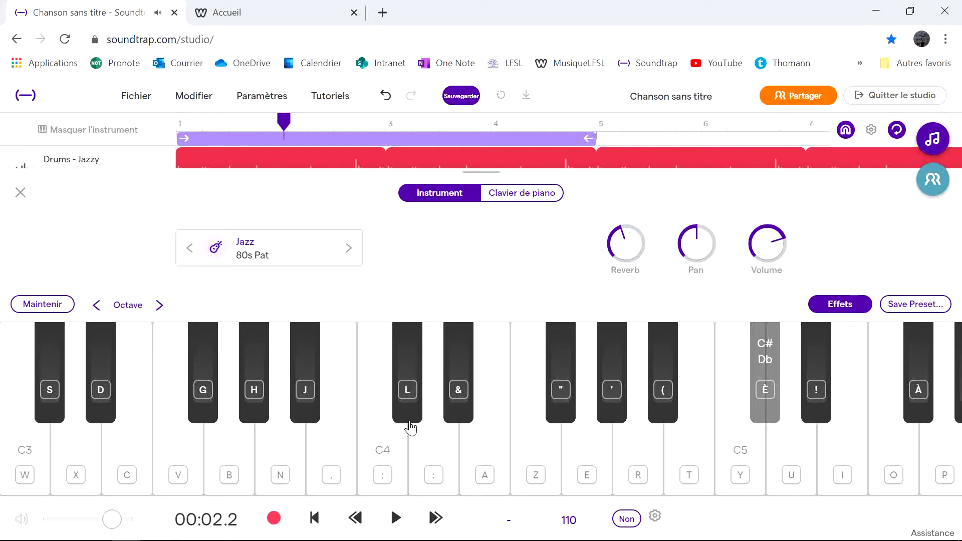
key("u")
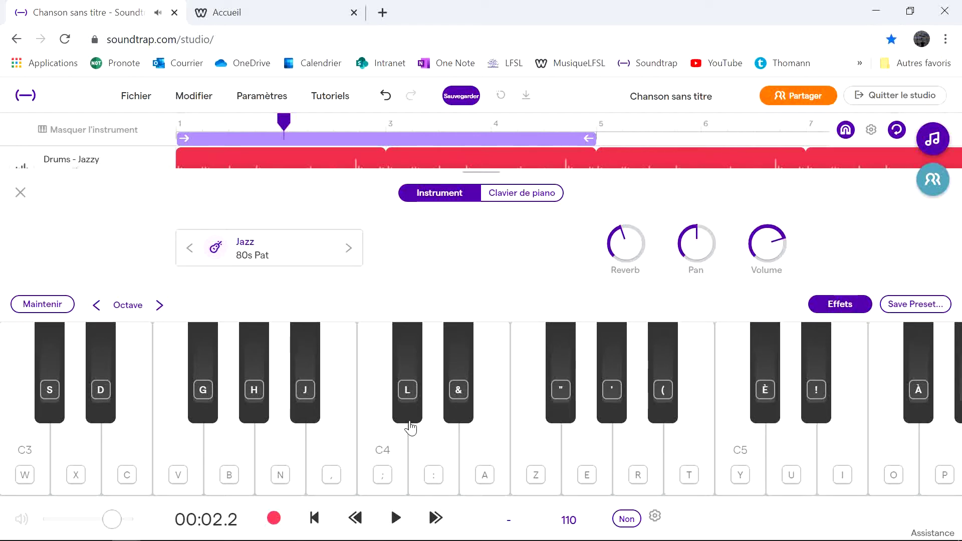
Play the D major scale without backing, ascending from D4 to D5 and descending back to D4
key("colon")
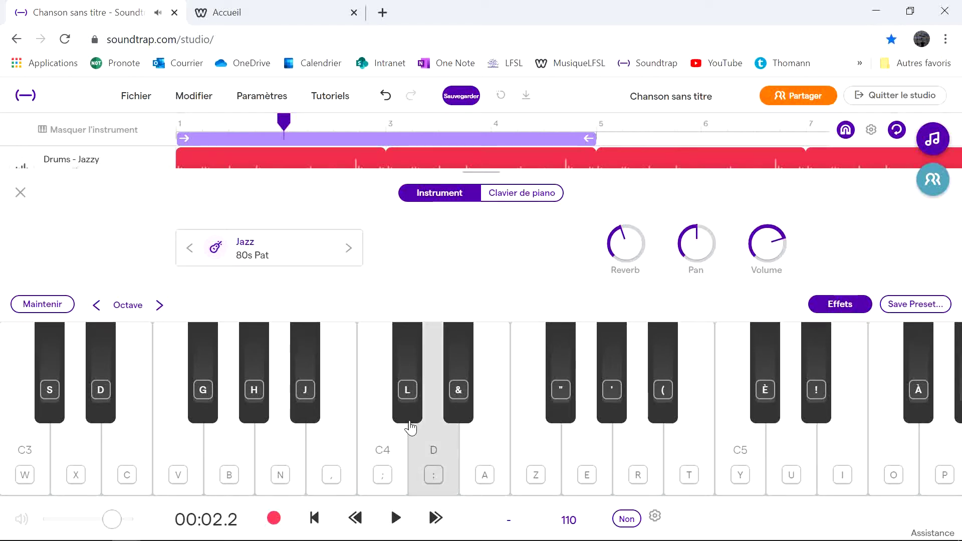
key("a")
key("quotedbl")
key("e")
key("r")
key("t")
key("egrave")
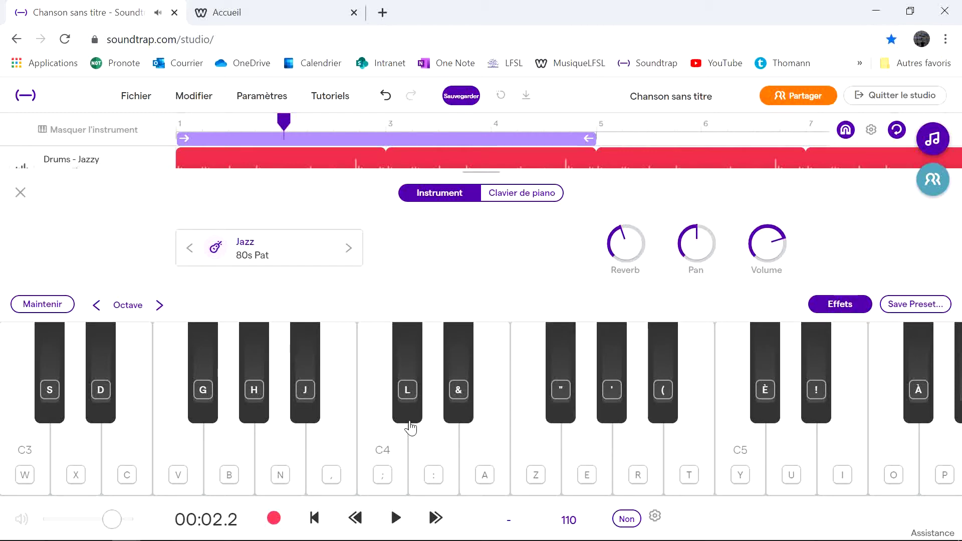
key("u")
key("egrave")
key("t")
key("r")
key("e")
key("quotedbl")
key("a")
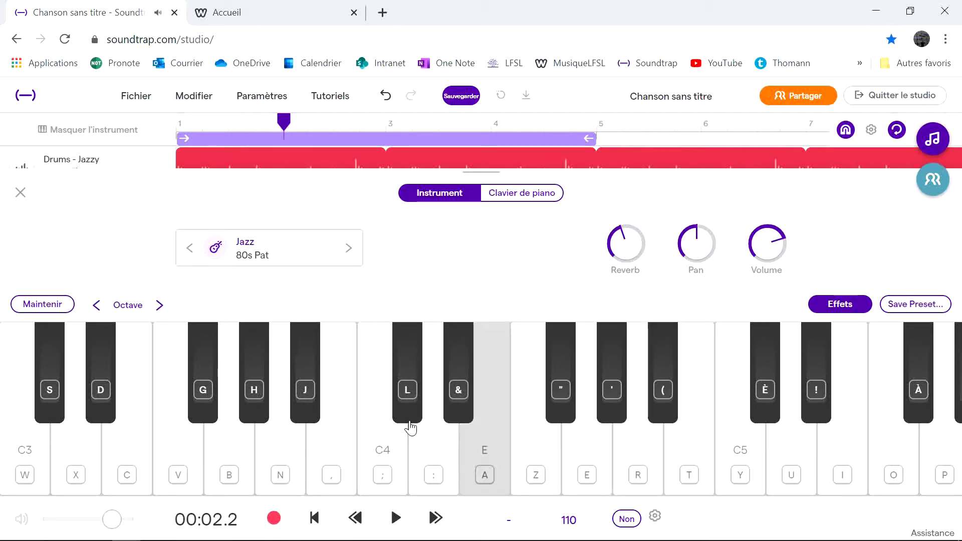
key("colon")
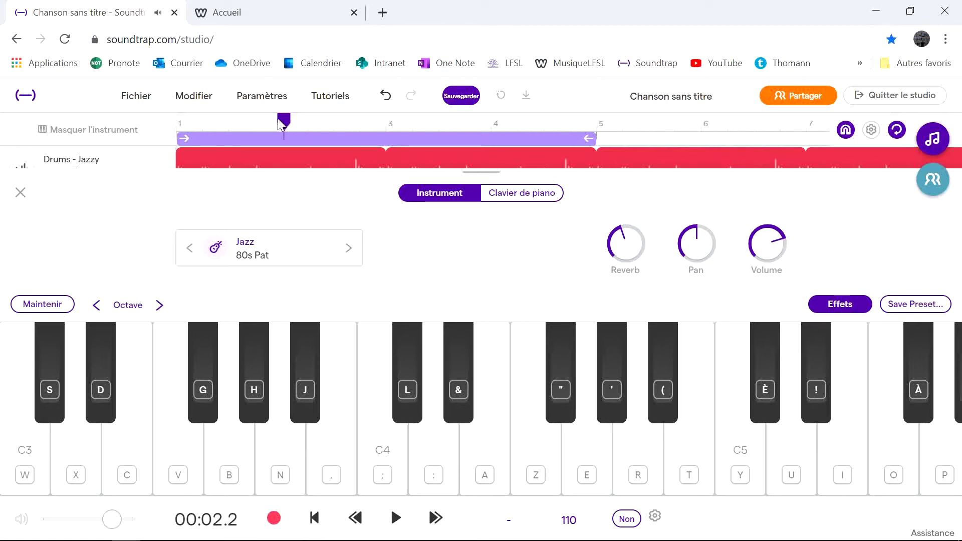
Start playback from bar 1 and play the D major scale up and down between D4 and D5 over the backing
left_click_drag(281, 122, 173, 138)
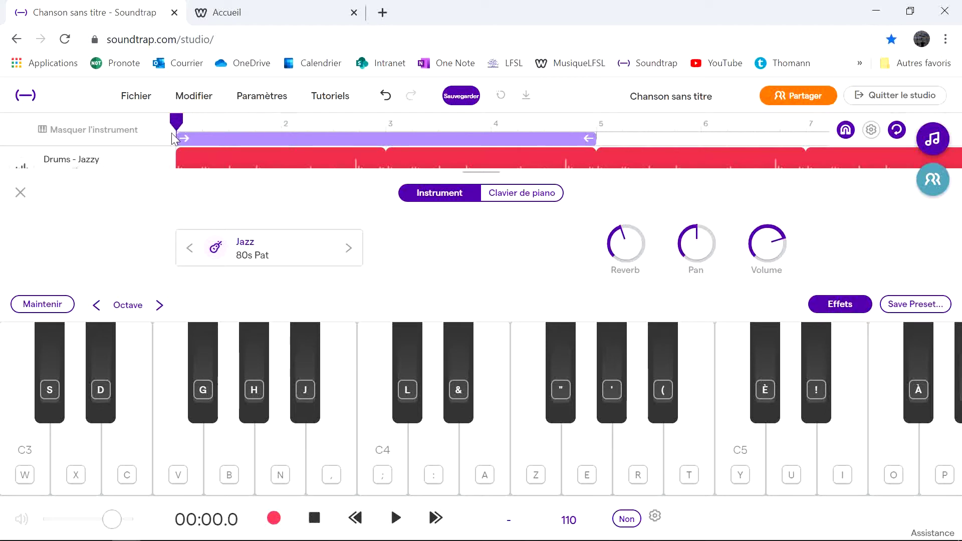
key("space")
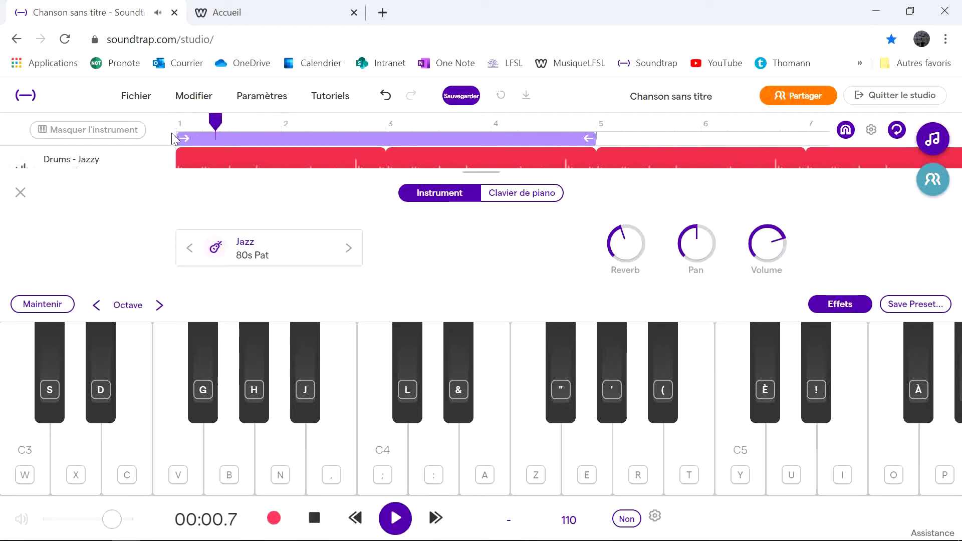
key("colon")
key("a")
key("quotedbl")
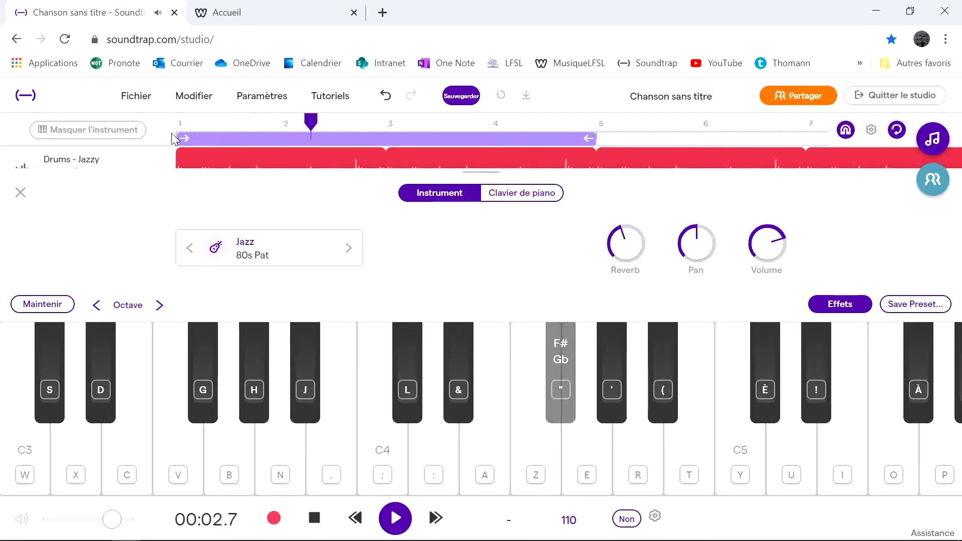
key("e")
key("r")
key("t")
key("egrave")
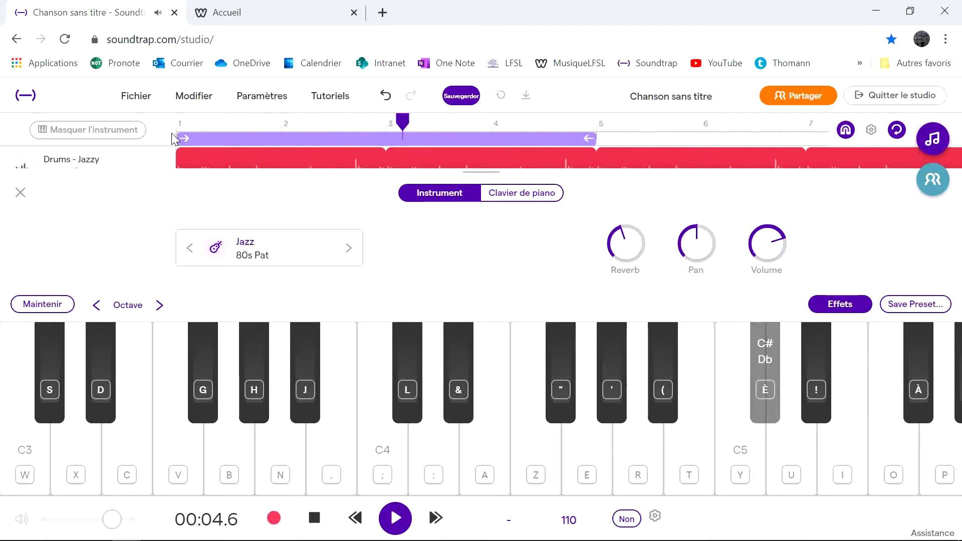
key("u")
key("egrave")
key("t")
key("r")
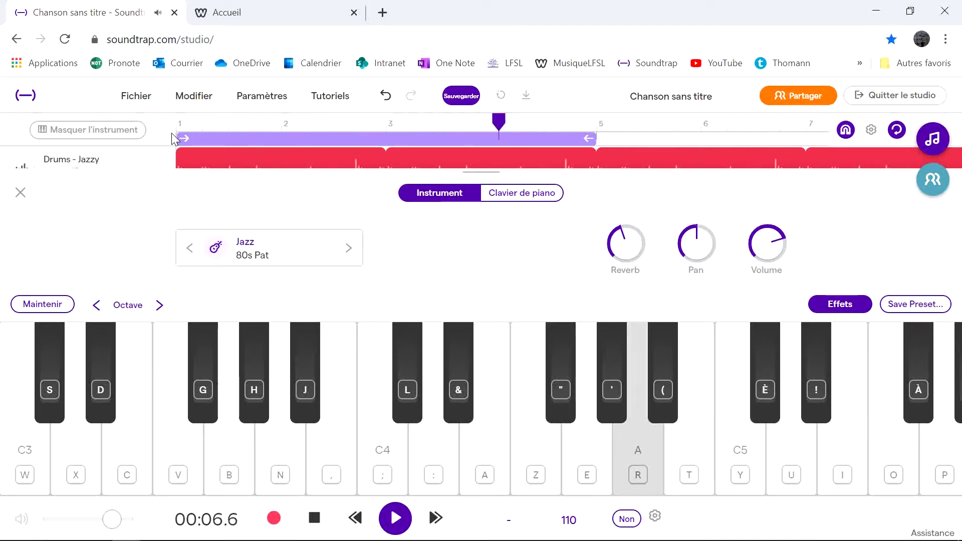
key("e")
key("quotedbl")
key("a")
key("colon")
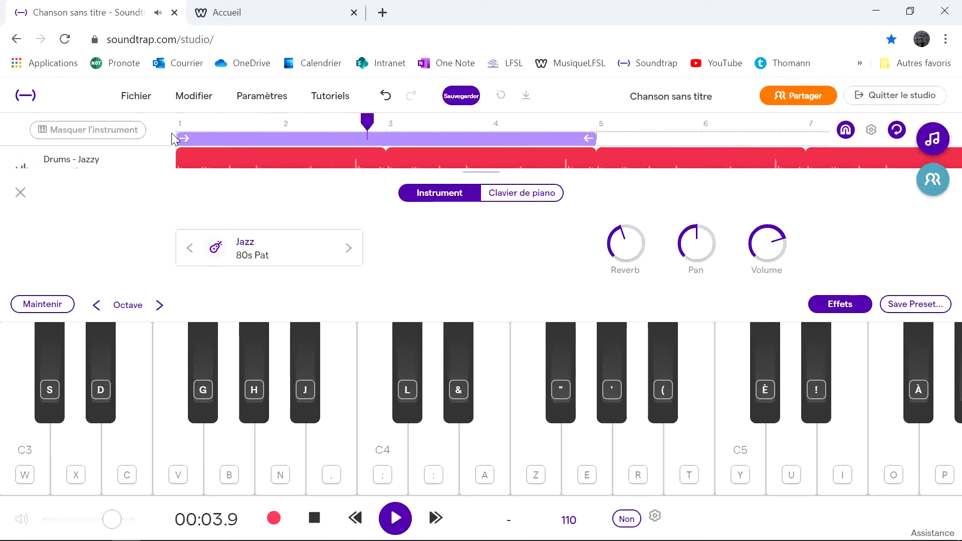
Play an out-of-key run over the looped backing, including the non-scale notes F, G#, C and A#
key("y")
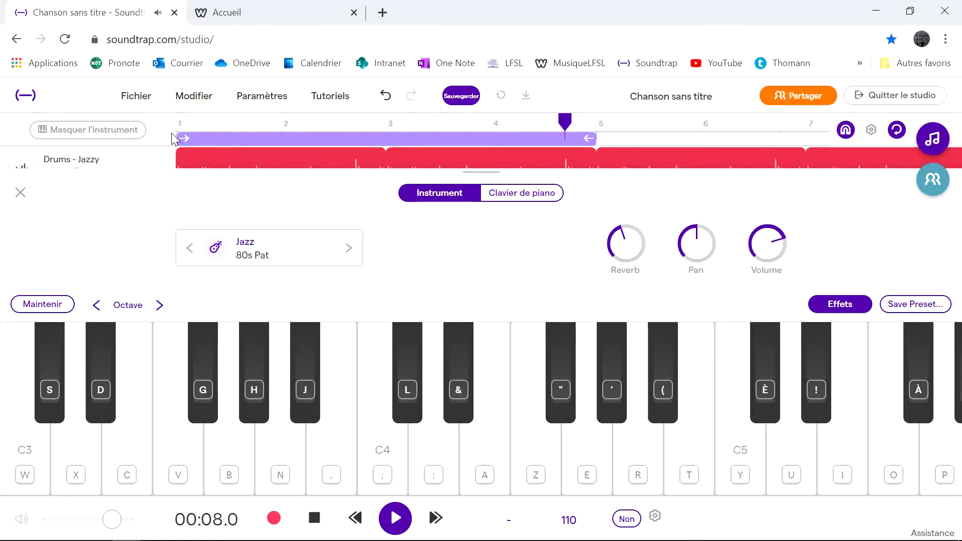
key("colon")
key("a")
key("z")
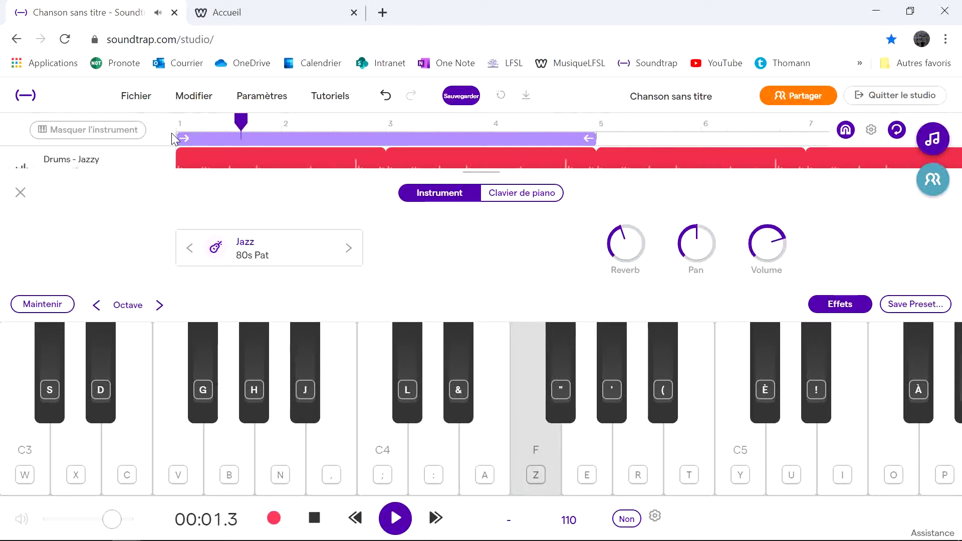
key("e")
key("apostrophe")
key("t")
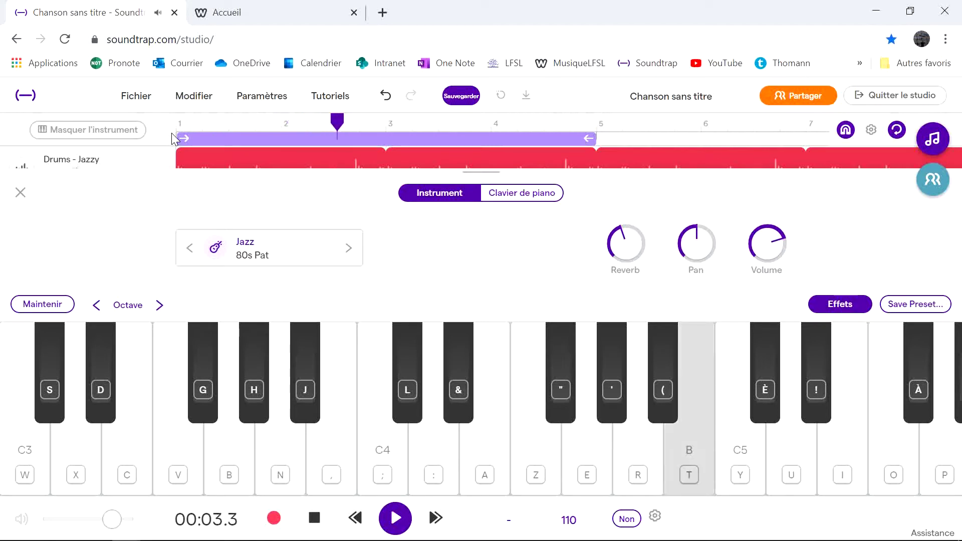
key("y")
key("u")
key("egrave")
key("y")
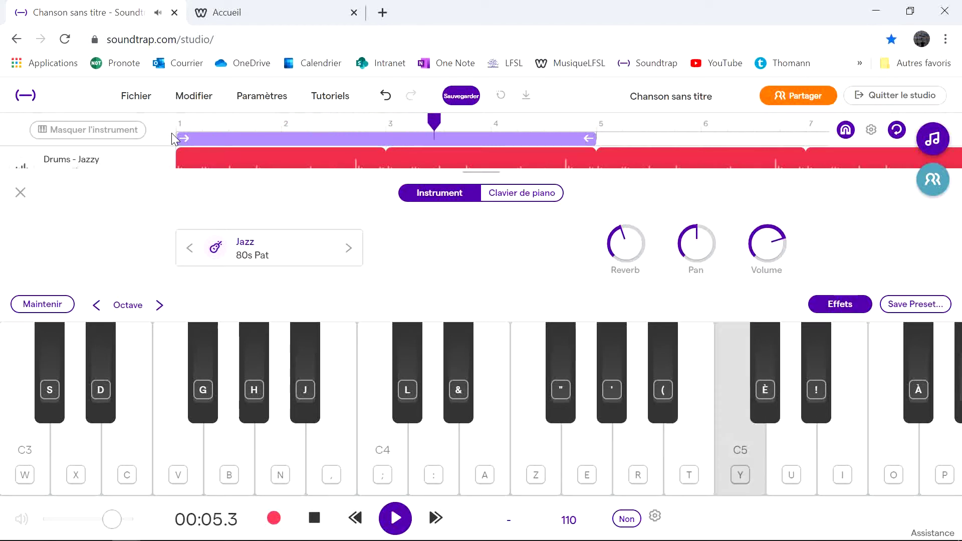
key("t")
key("parenleft")
key("e")
key("quotedbl")
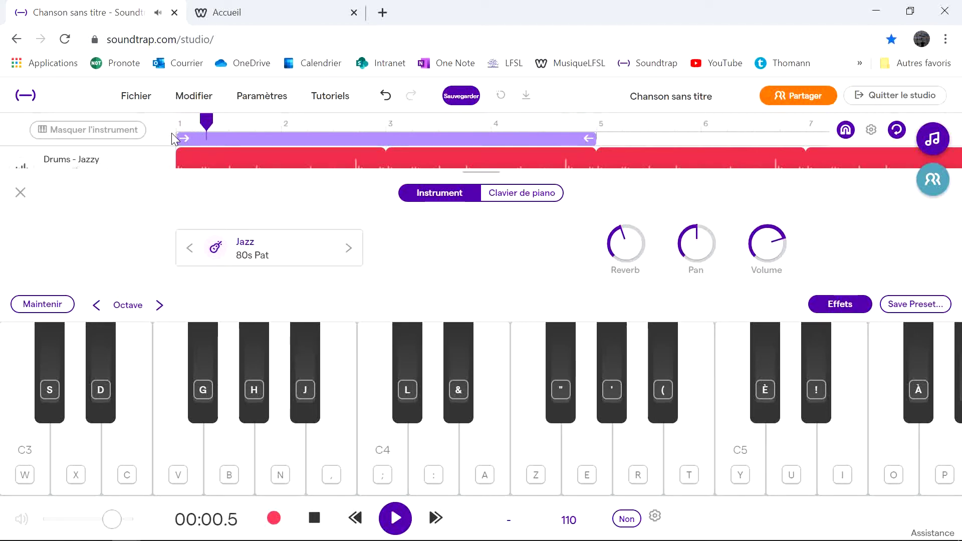
Play an upward D major run from D4 to D5 over the looped backing, skipping G4
key("colon")
key("a")
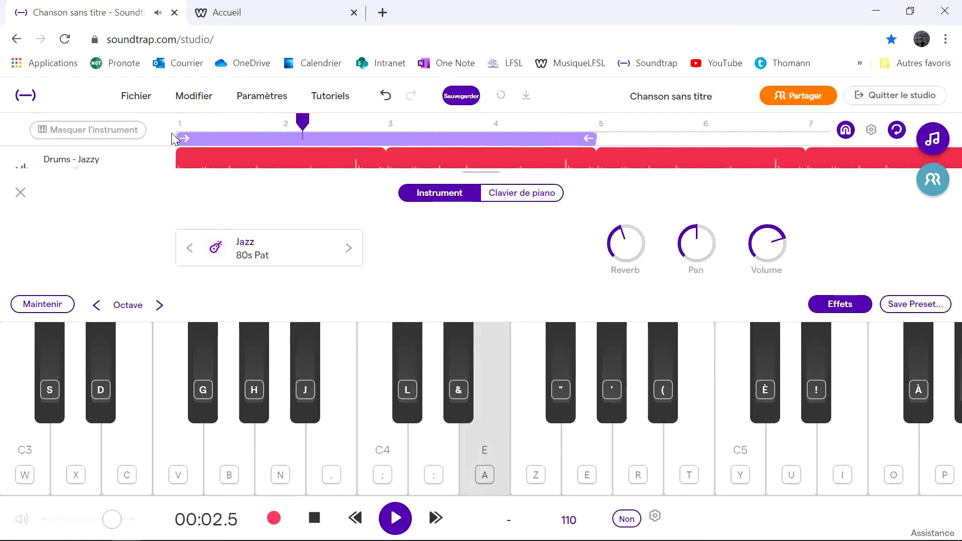
key("quotedbl")
key("r")
key("t")
key("egrave")
key("u")
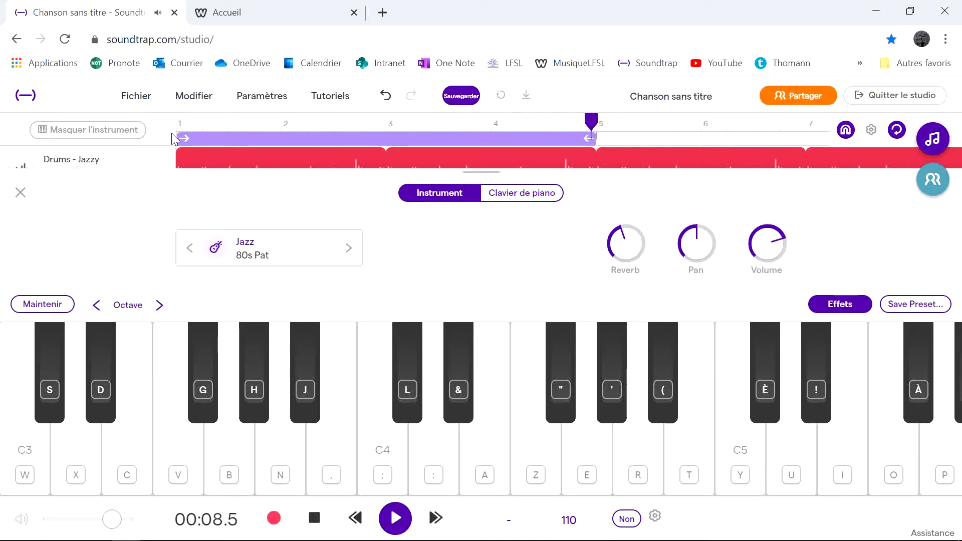
Improvise a D major phrase over the loop, alternating D5 with C#5 and B4, ending on G4, A4, F#4, G4
key("u")
key("egrave")
key("u")
key("t")
key("u")
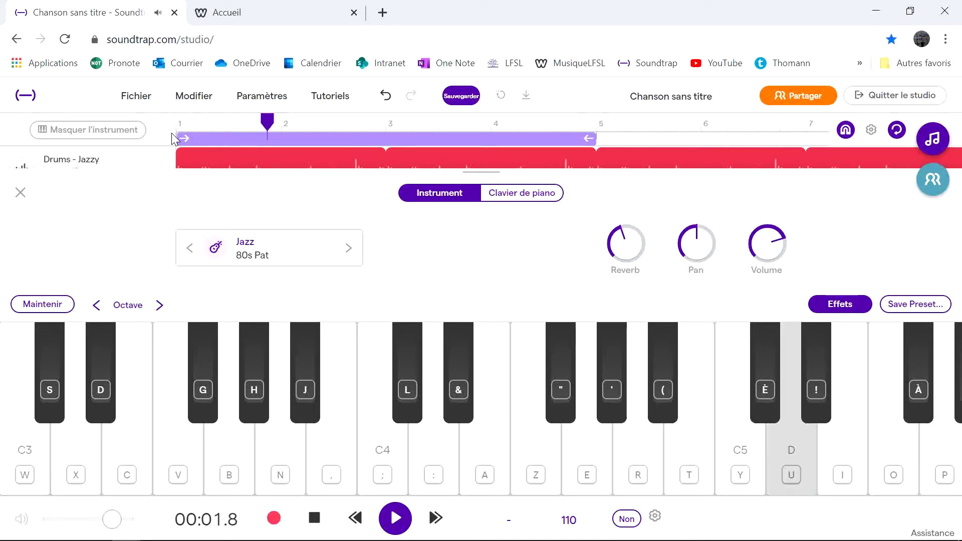
key("egrave")
key("u")
key("e")
key("r")
key("quotedbl")
key("e")
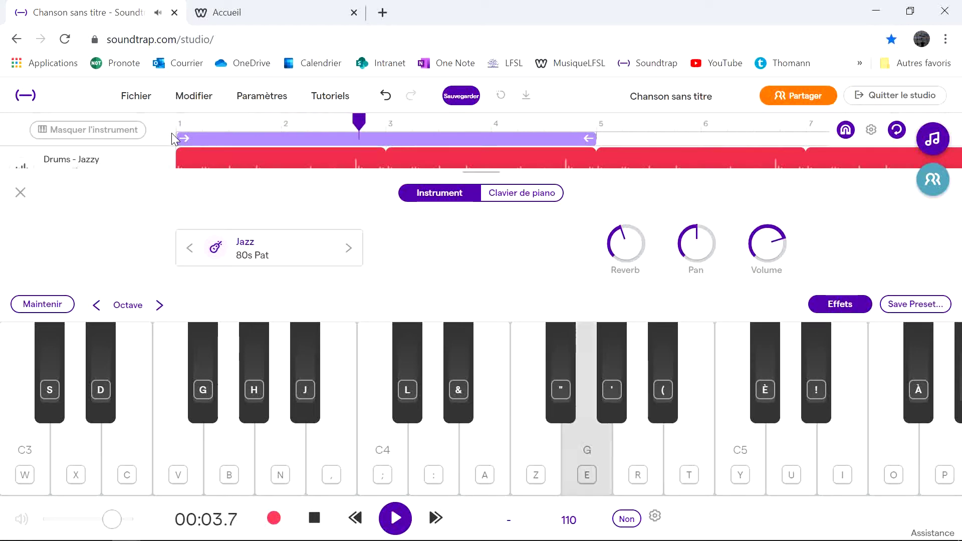
Continue the improvisation with E4 and D4, and climb through F#4, G4, A4 and B4 to C#5
key("a")
key("colon")
key("quotedbl")
key("e")
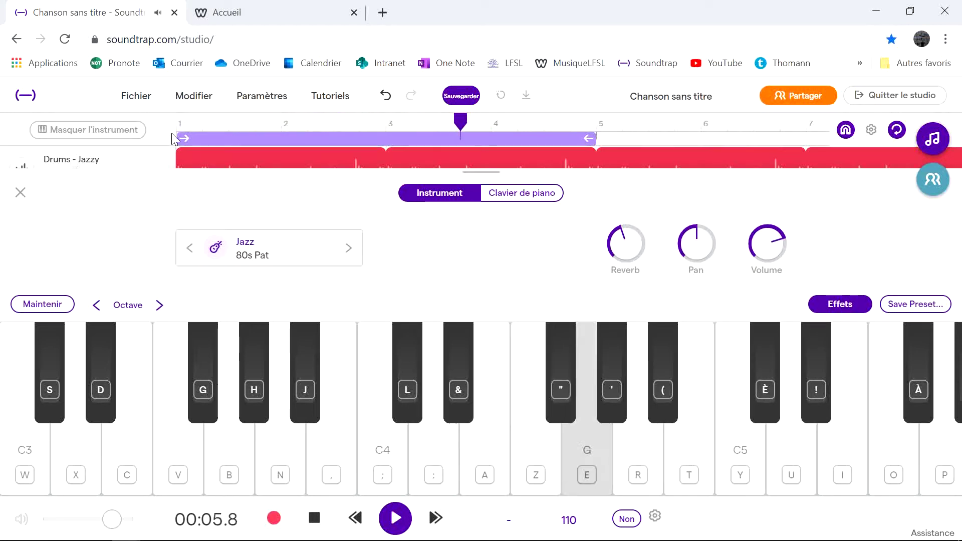
key("r")
key("t")
key("egrave")
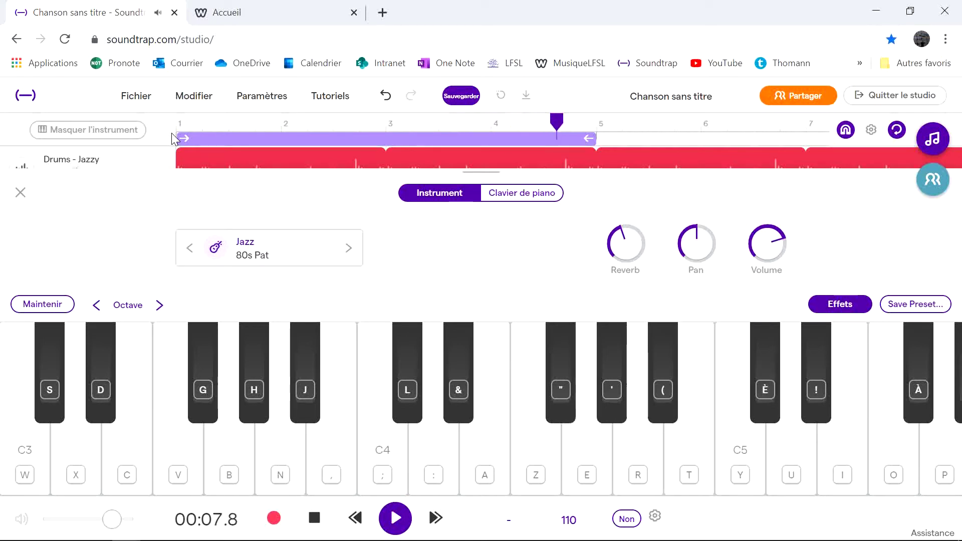
Finish the improvisation with D5, G4, D5, F#4, A4 and G4, and stop playback
key("u")
key("e")
key("u")
key("quotedbl")
key("r")
key("e")
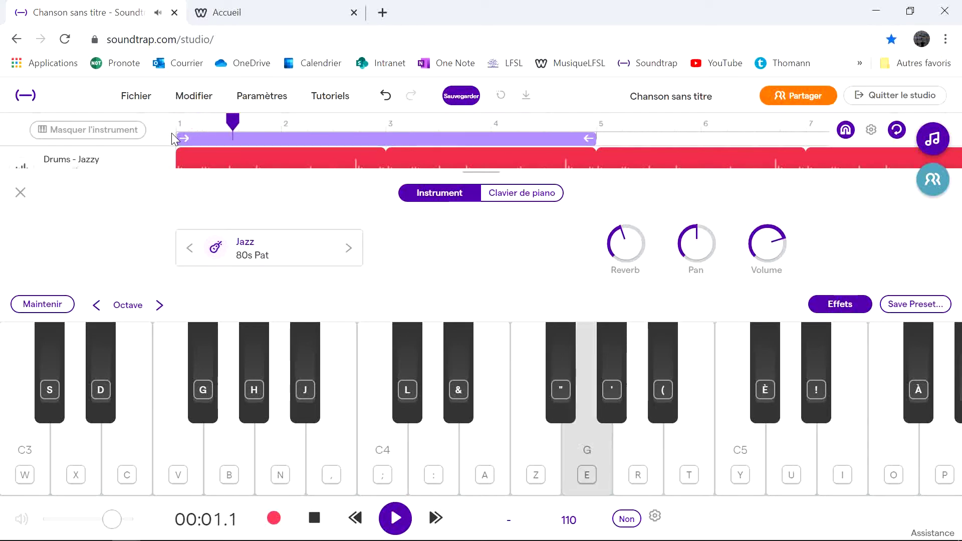
key("space")
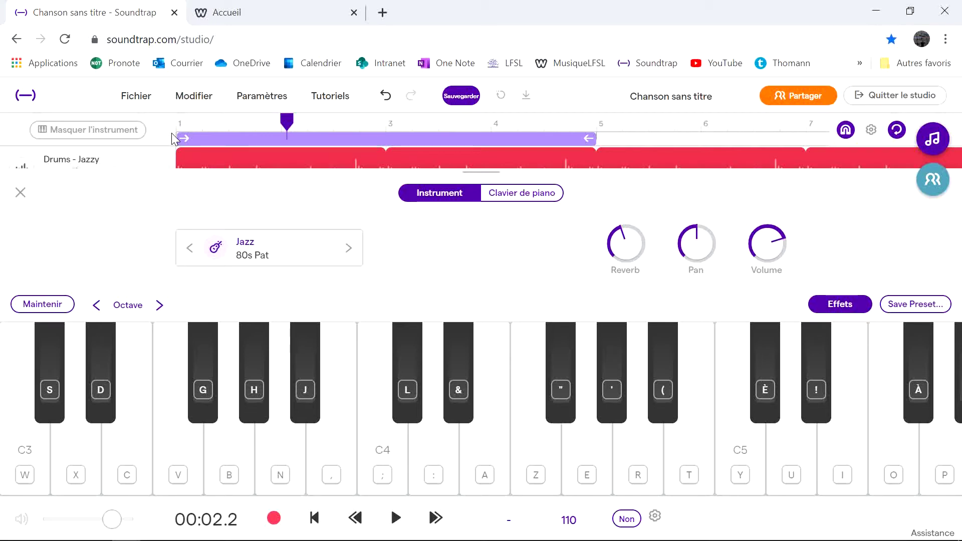
Create a one-bar region at bar 1 of the 80s Pat track and place a D4 note on its first beat
left_click(20, 194)
double_click(202, 268)
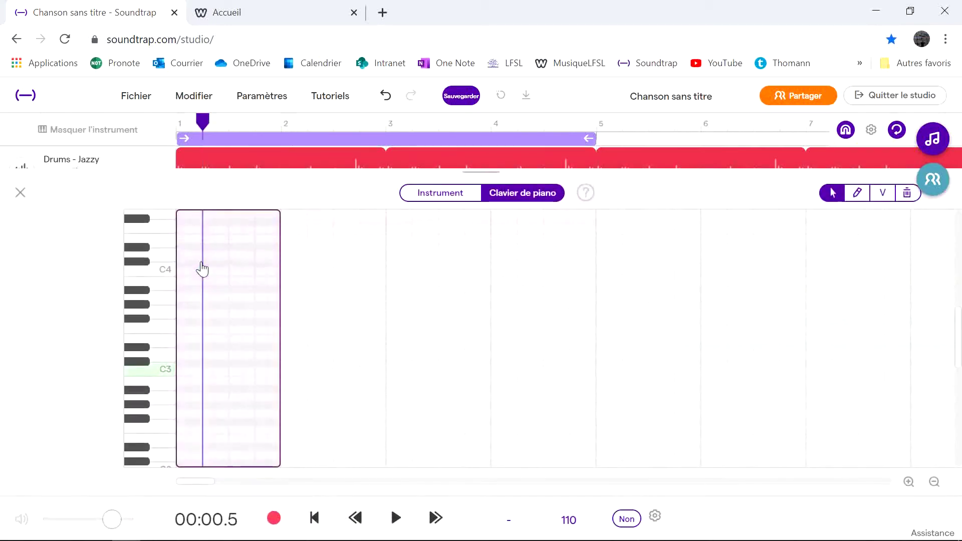
double_click(179, 340)
left_click_drag(255, 339, 188, 339)
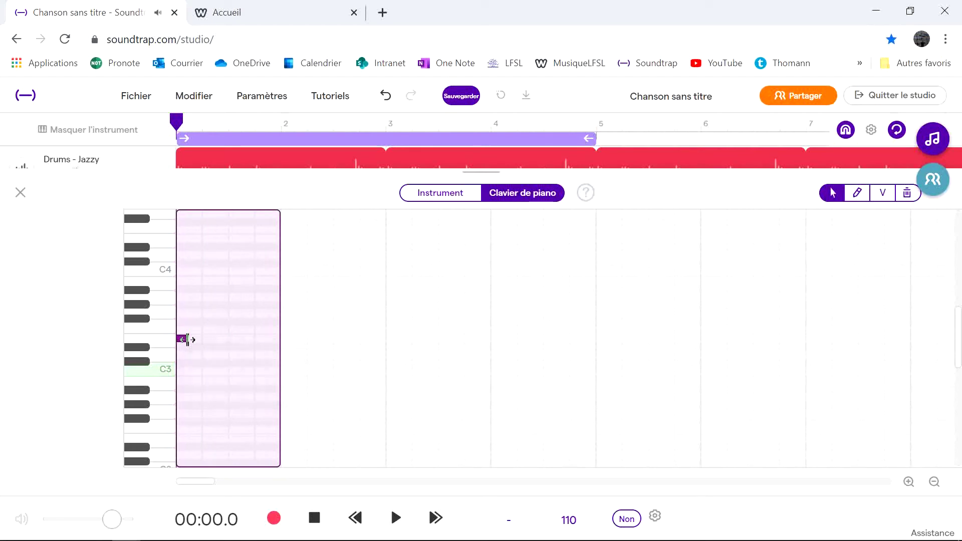
left_click_drag(182, 338, 187, 254)
Add one-beat notes E4, C#4 and F#4 on beats 2, 3 and 4 of the region, and close the piano roll
left_click(211, 240)
double_click(211, 240)
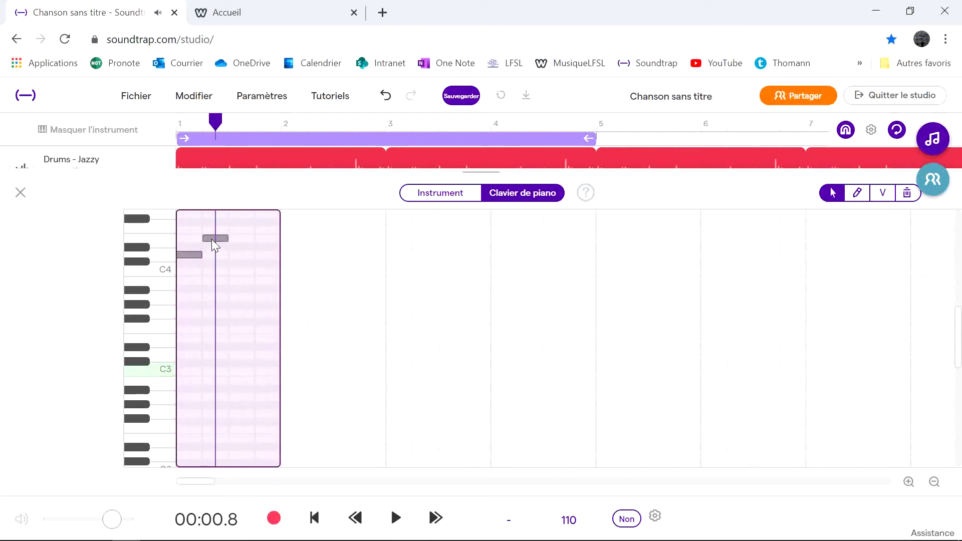
left_click(234, 270)
double_click(234, 269)
left_click_drag(235, 268, 234, 261)
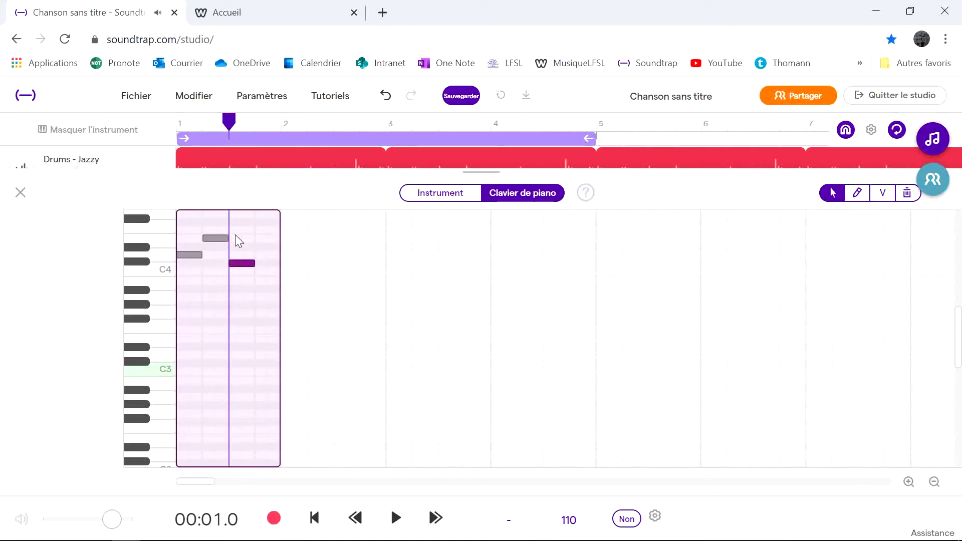
double_click(264, 224)
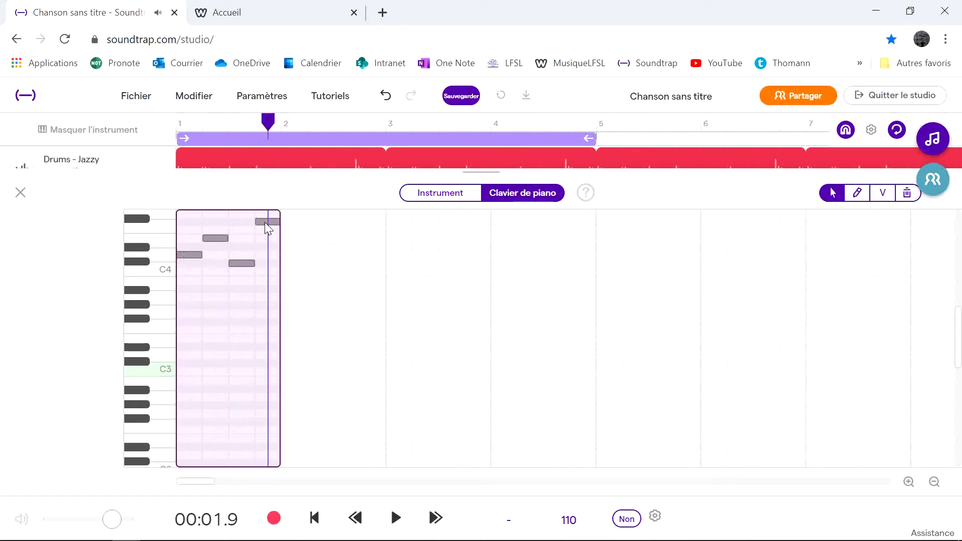
left_click(265, 223)
left_click(21, 192)
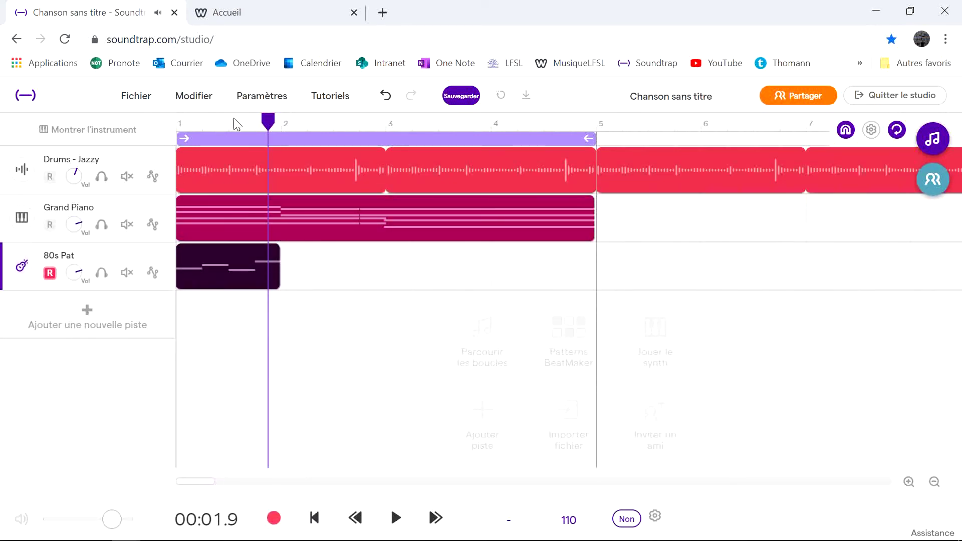
Play the 80s Pat melody with the drums and piano from the start of bar 1, stopping after the first bar
left_click_drag(271, 123, 93, 124)
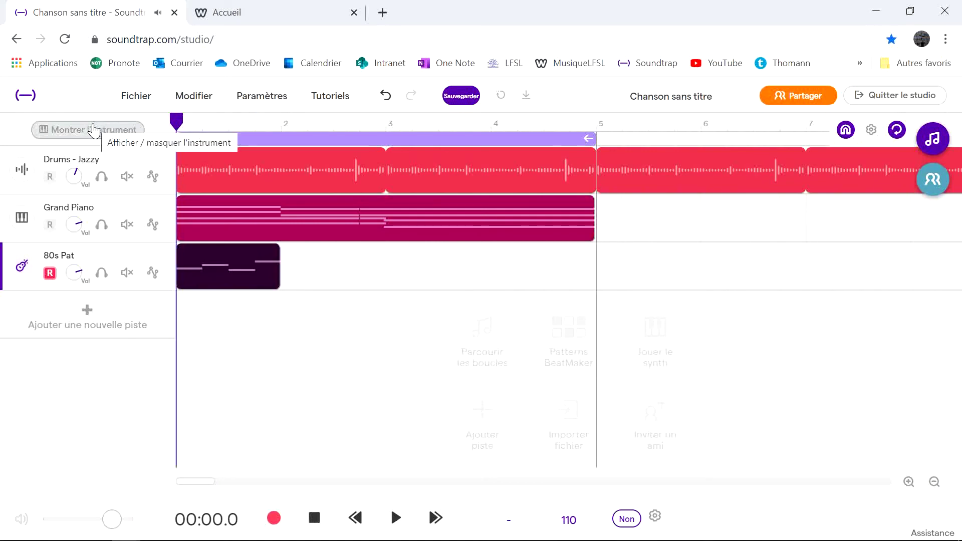
key("space")
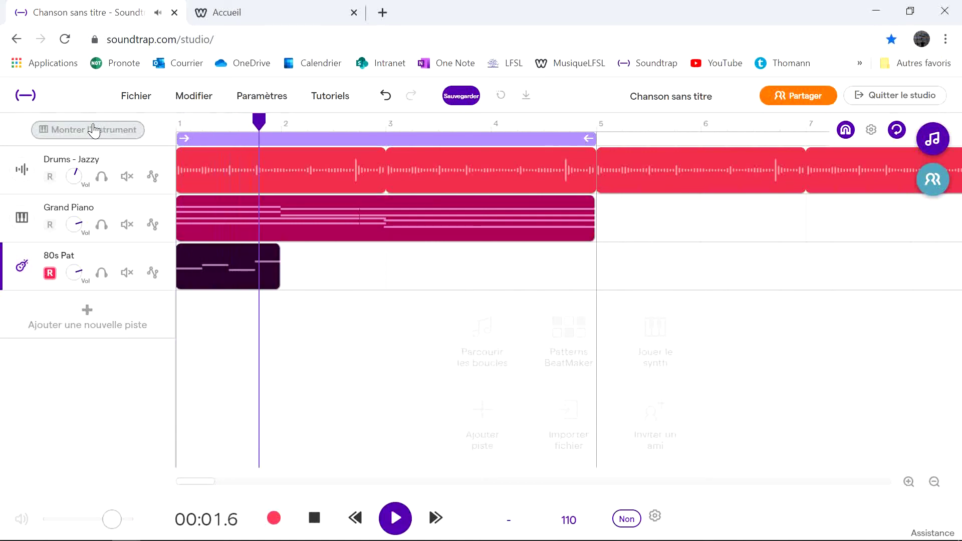
key("space")
Reopen the 80s Pat region's notes and move the first-beat note up to F#4
right_click(192, 249)
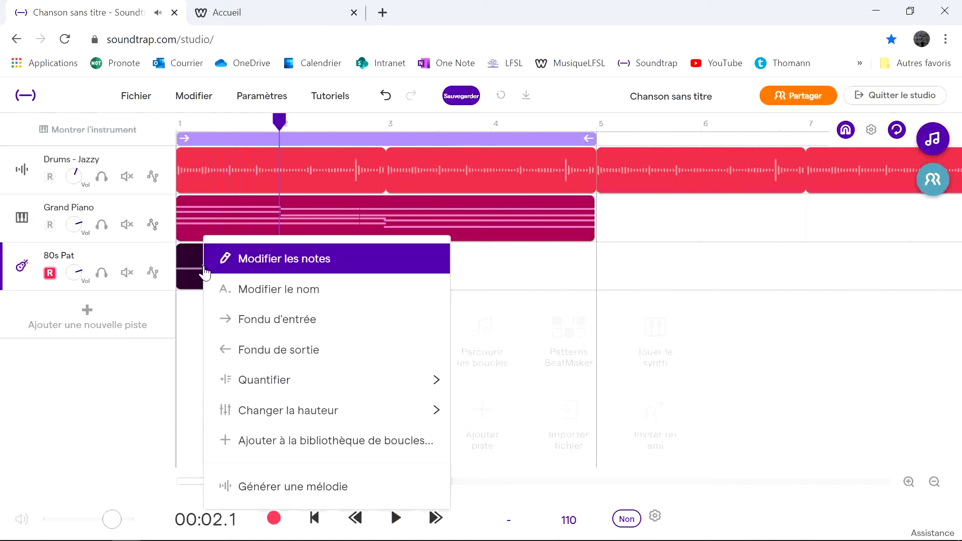
left_click(189, 249)
left_click(215, 249)
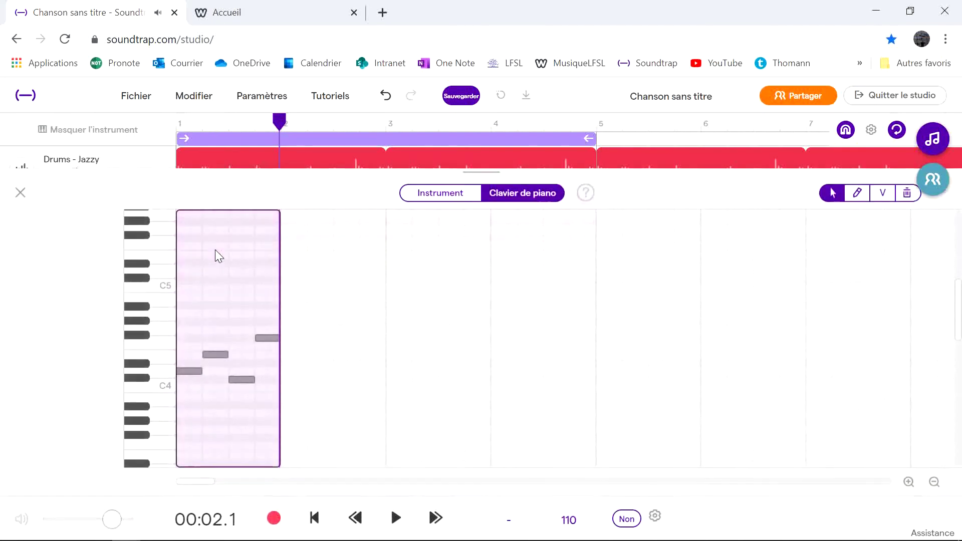
left_click(195, 371)
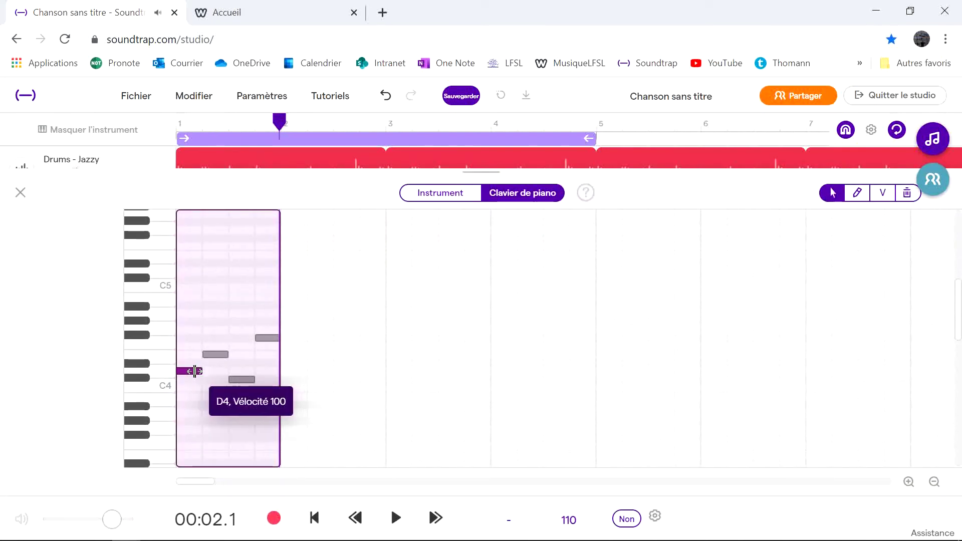
left_click_drag(180, 294, 279, 409)
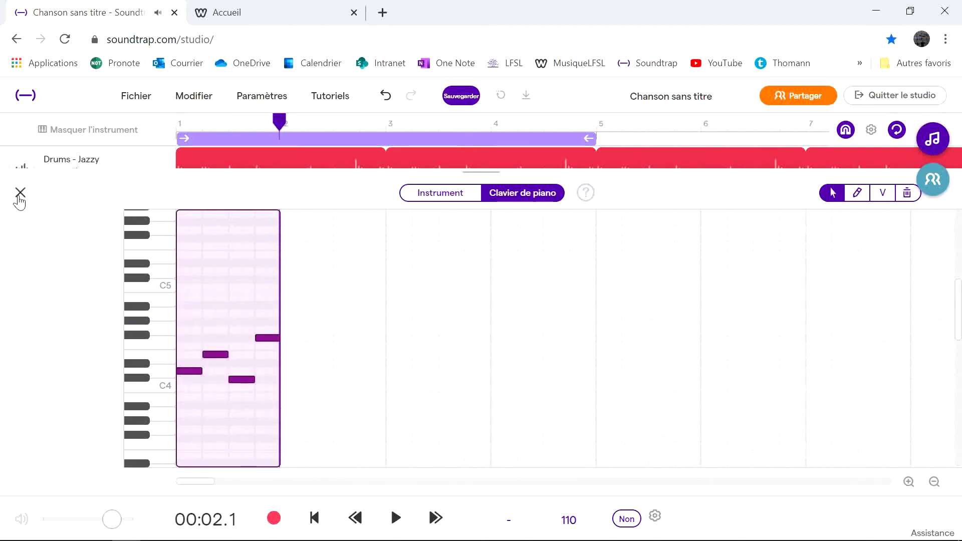
left_click(212, 366)
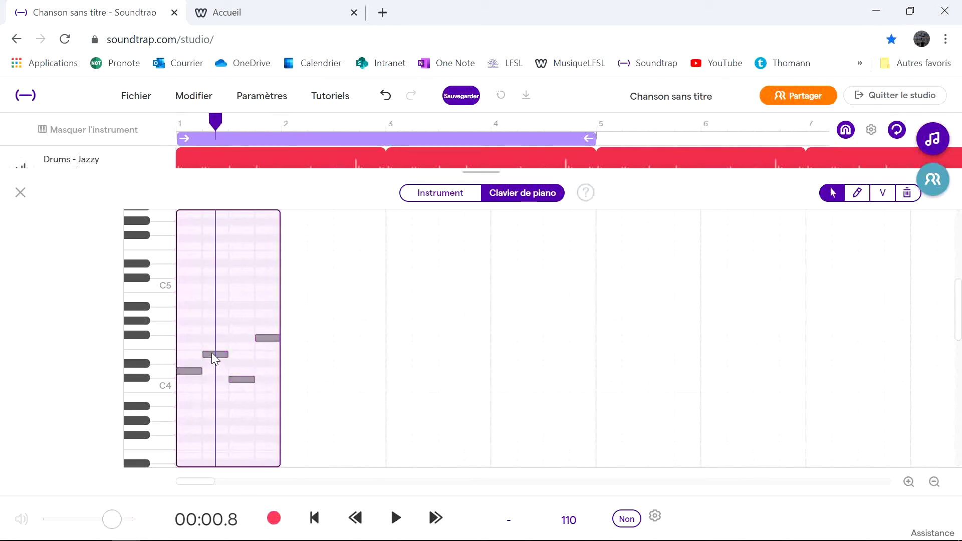
left_click_drag(211, 352, 185, 386)
left_click_drag(195, 389, 186, 337)
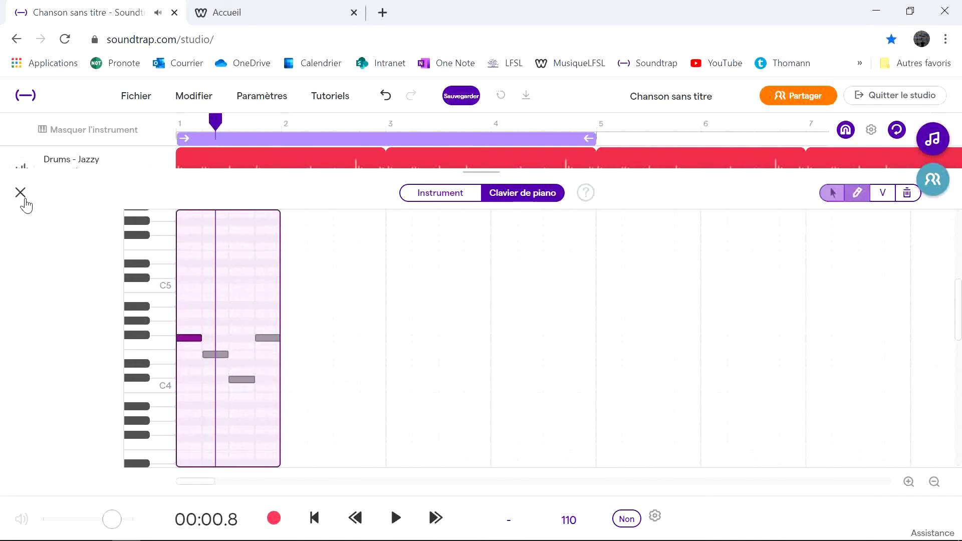
Examine the D major note and chord table in the Word document, close Soundtrap's piano roll, and check the table again
key("alt+Tab")
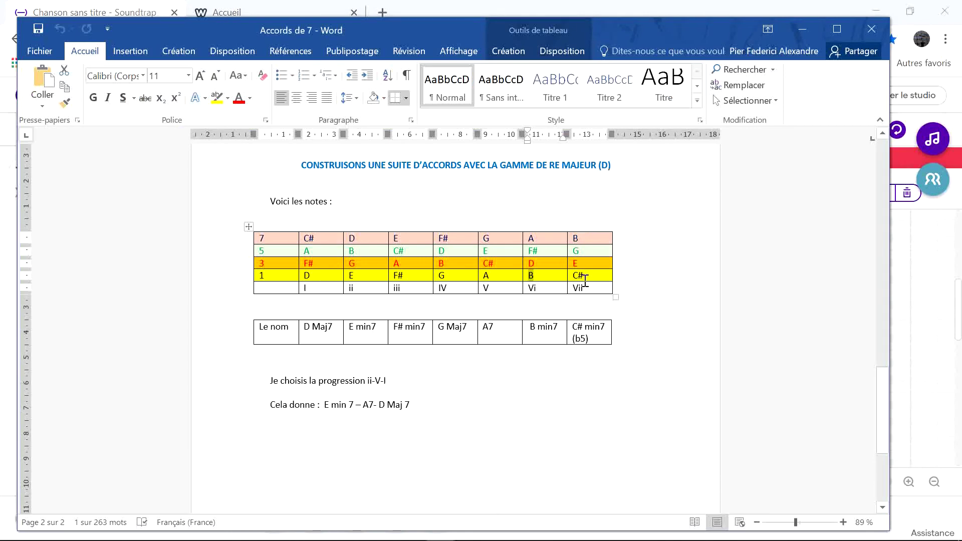
key("alt+Tab")
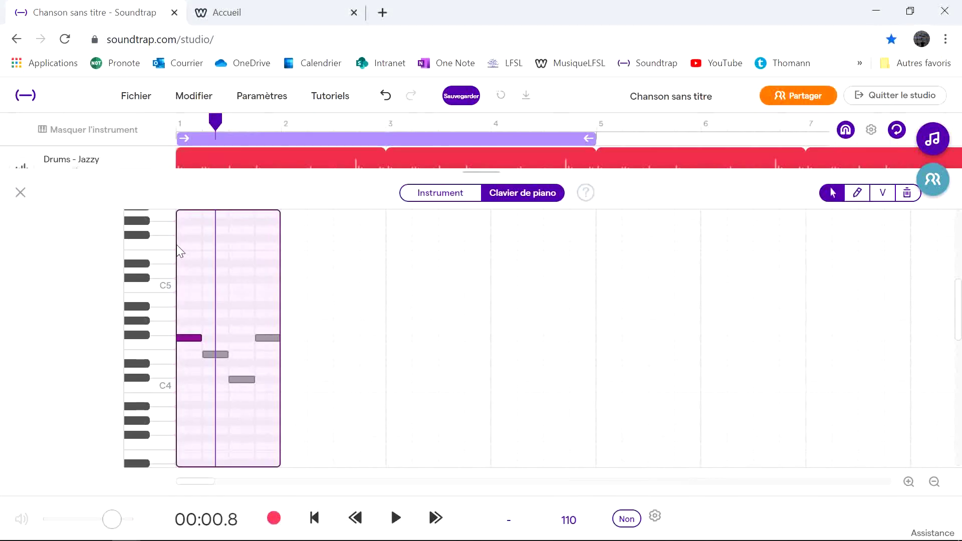
left_click(20, 193)
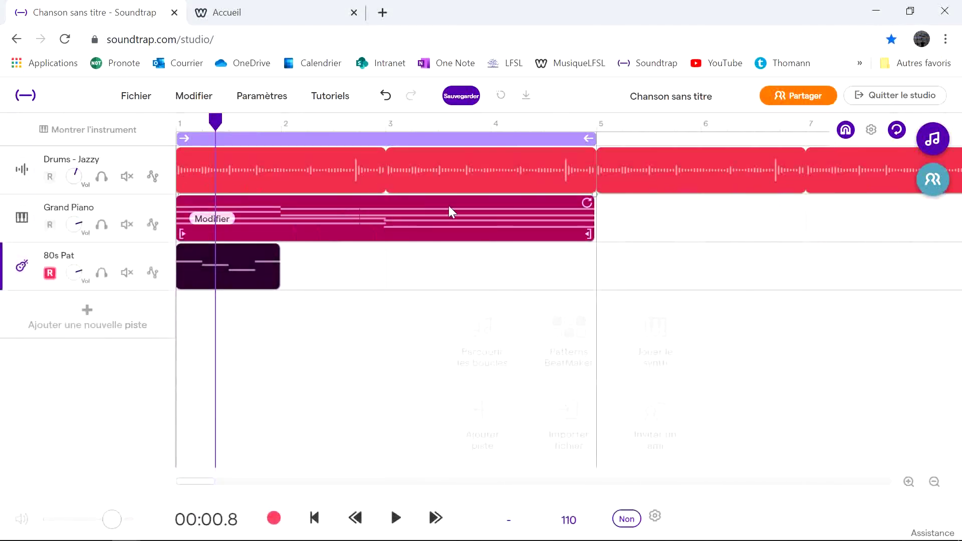
key("alt+Tab")
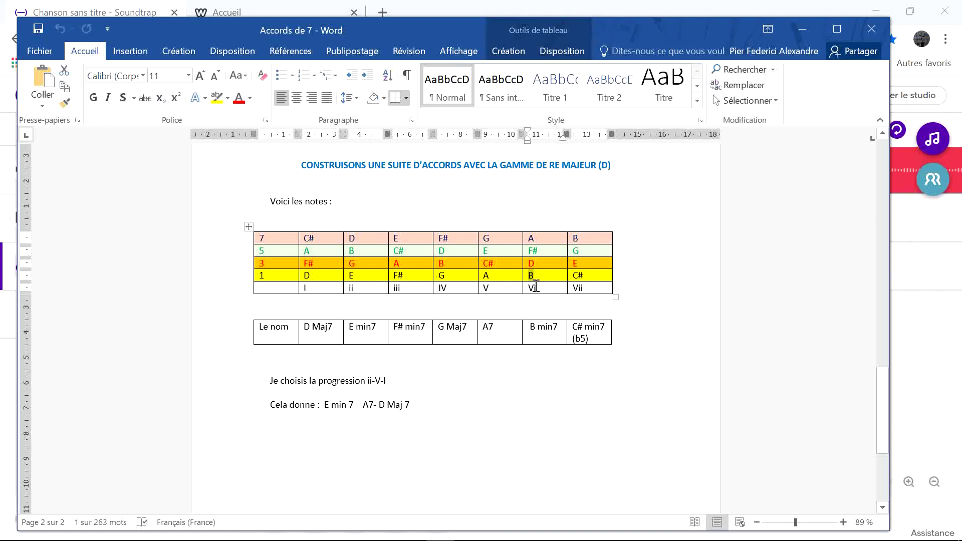
key("alt+Tab")
Delete the one-bar melody region from the 80s Pat track
mouse_move(242, 245)
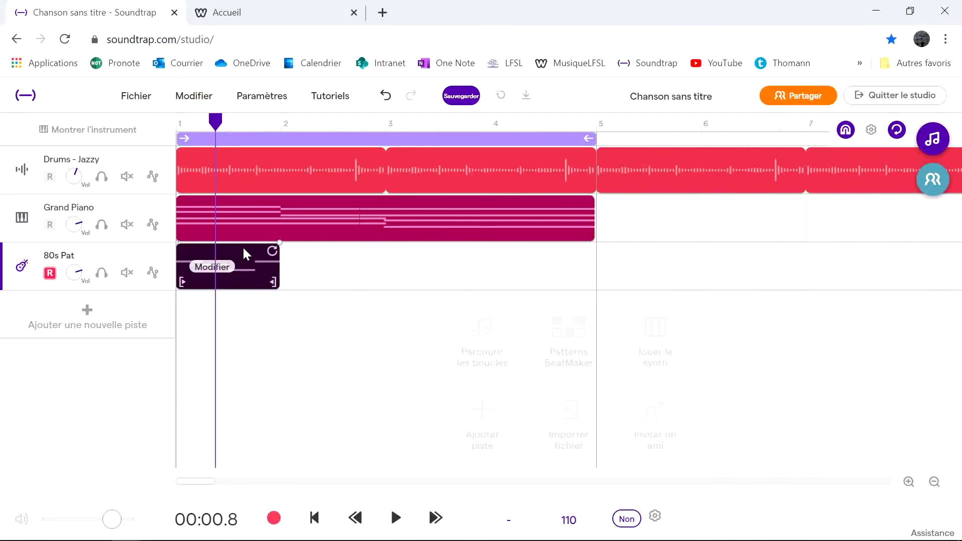
key("Delete")
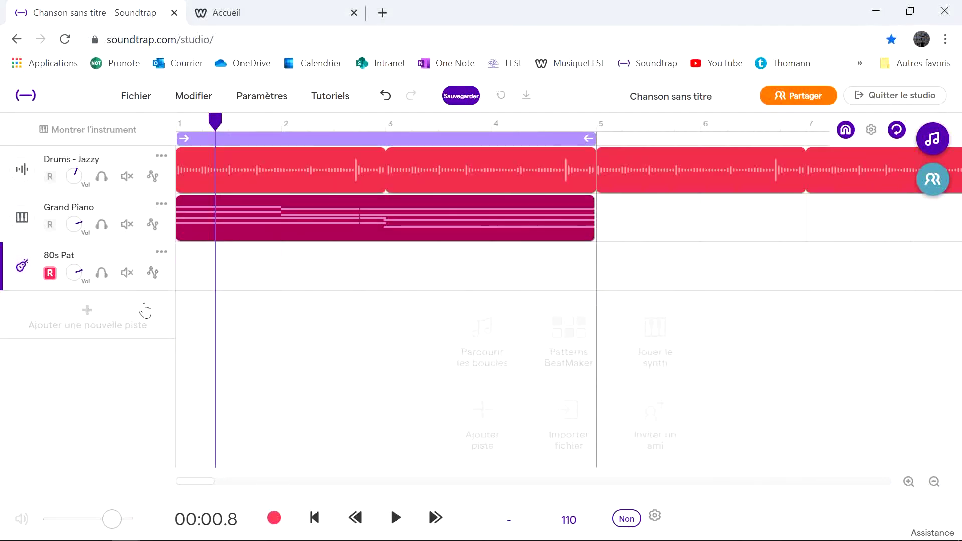